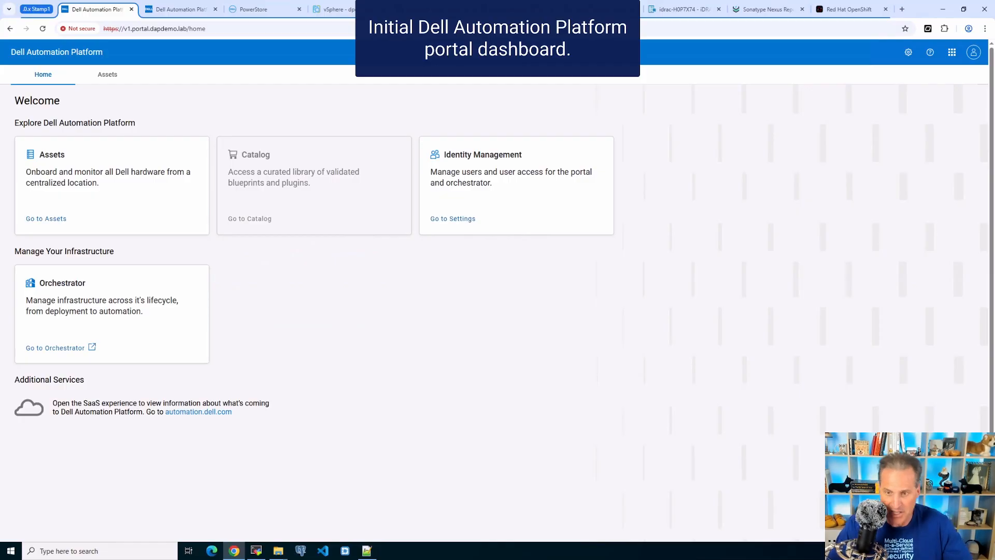
Show the properties of the PowerEdge R660 server H0P7X74 from the Assets list
click(107, 75)
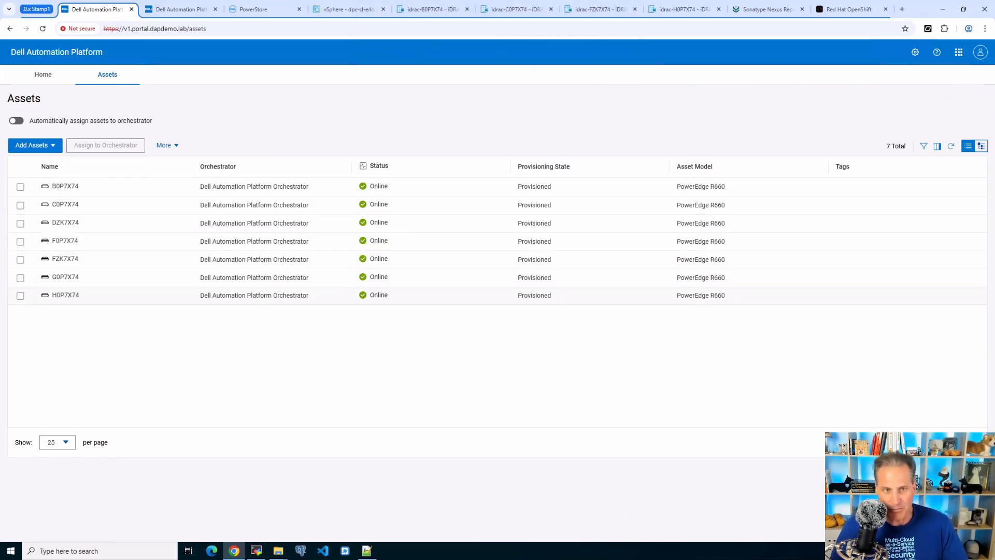
click(66, 295)
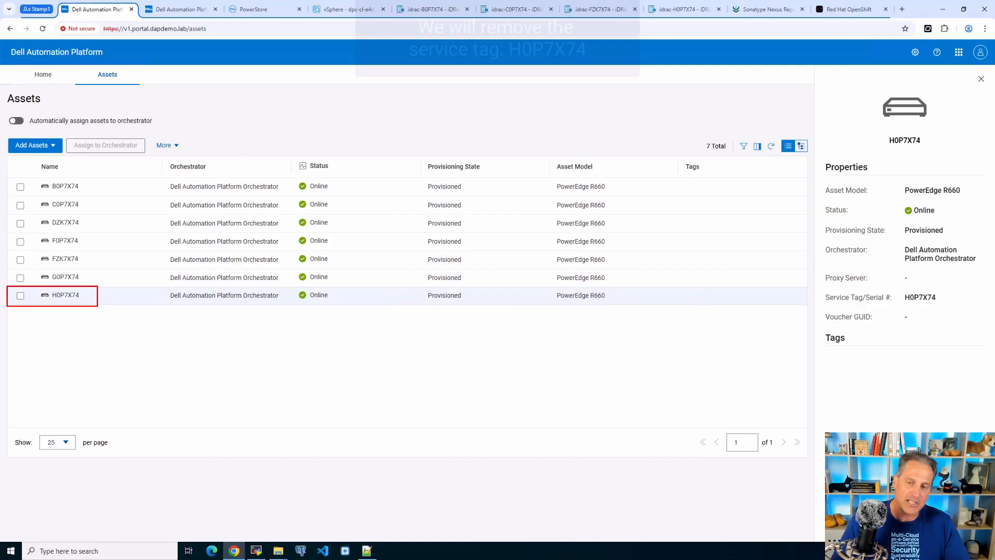
Confirm H0P7X74 belongs to the itd-vmw-dpcvm VMware cluster, then list the offer blueprints
click(180, 9)
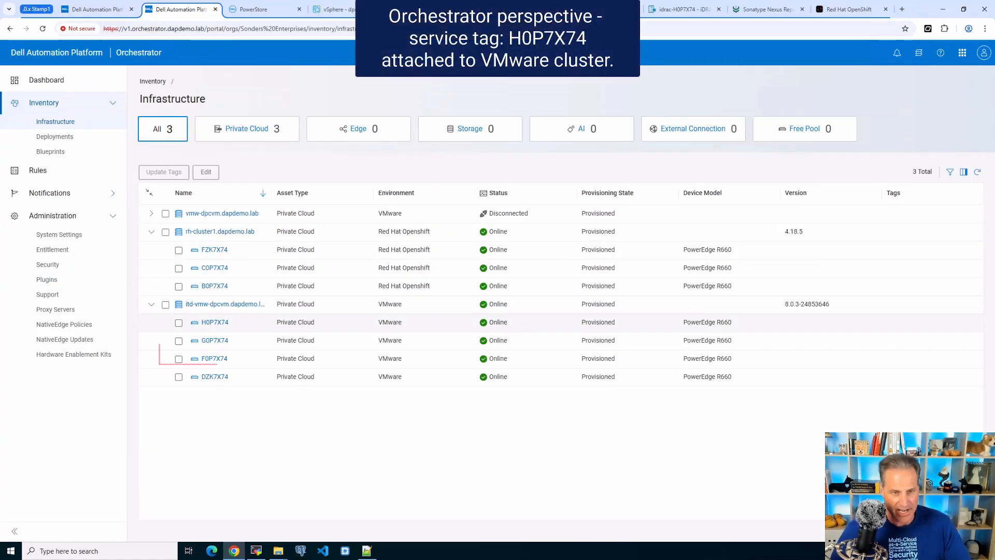
click(239, 322)
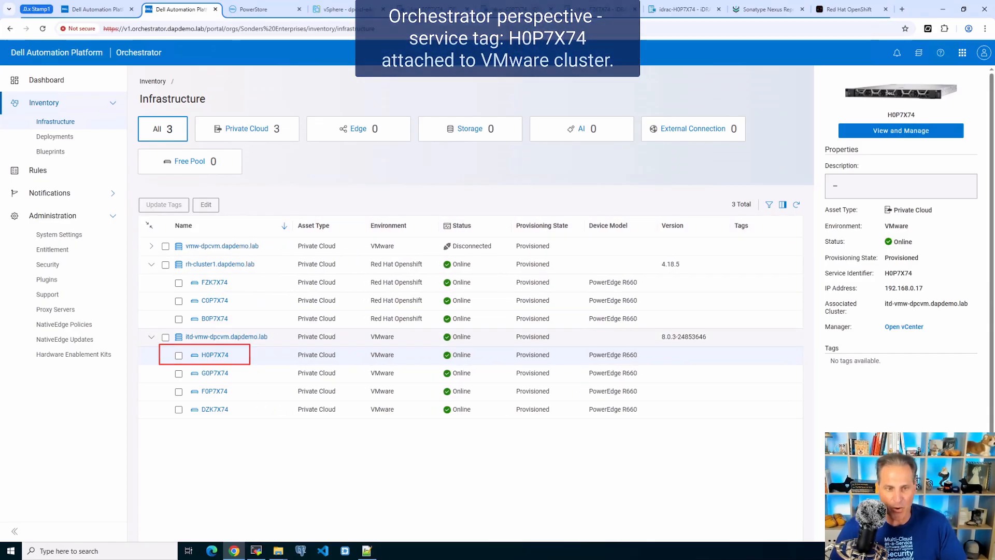
click(280, 337)
click(50, 151)
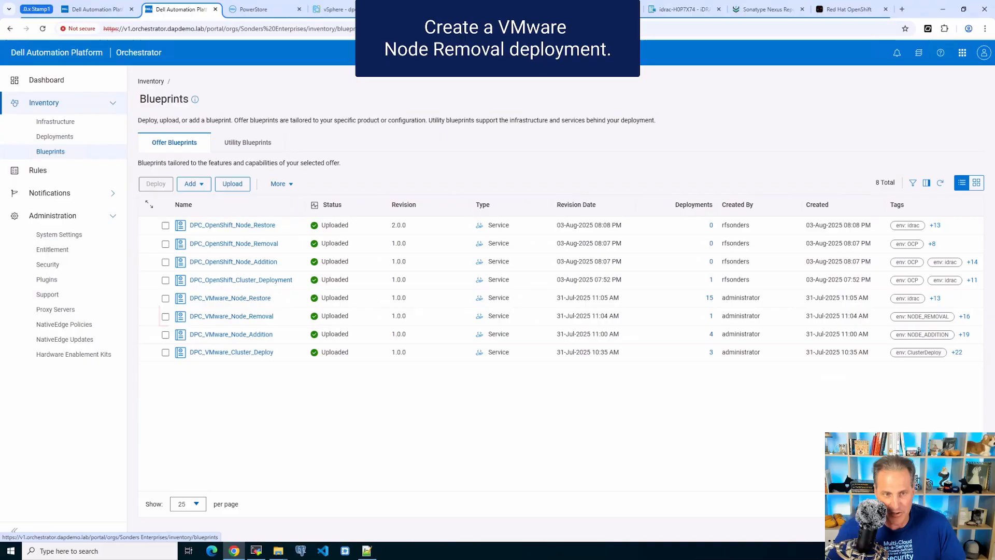
Start a DPC_VMware_Node_Removal deployment named Node-Removal-01 and continue to Configuration
click(165, 317)
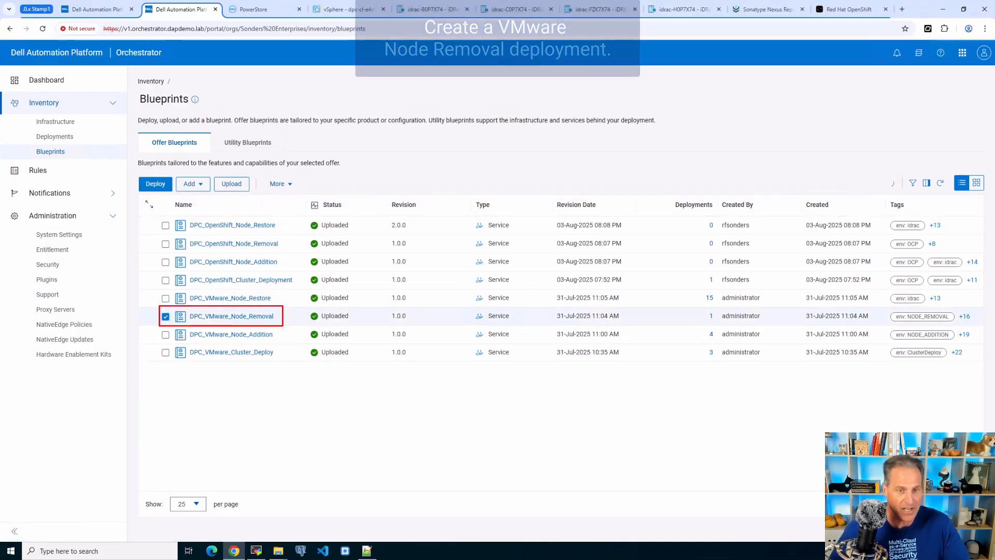
click(156, 184)
click(260, 178)
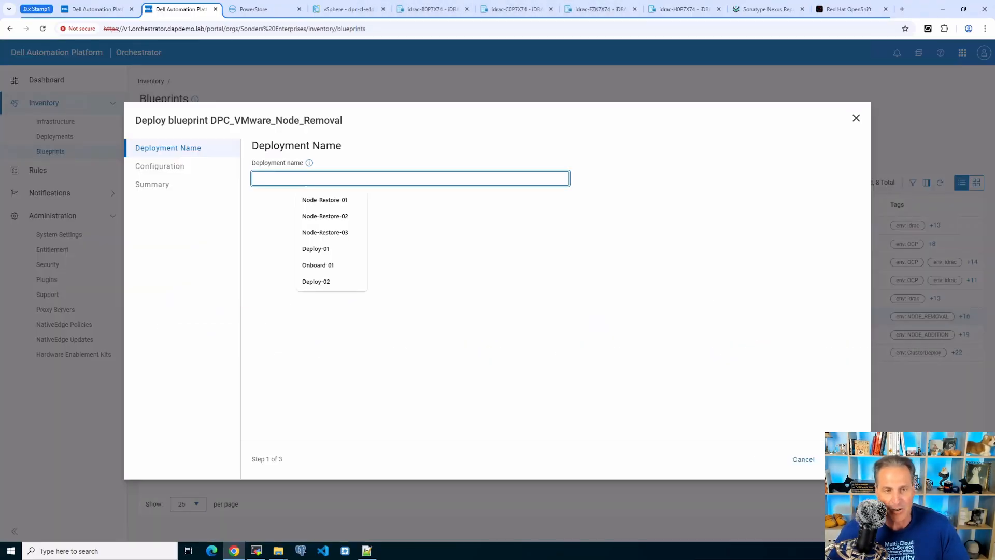
text(Node-Remo)
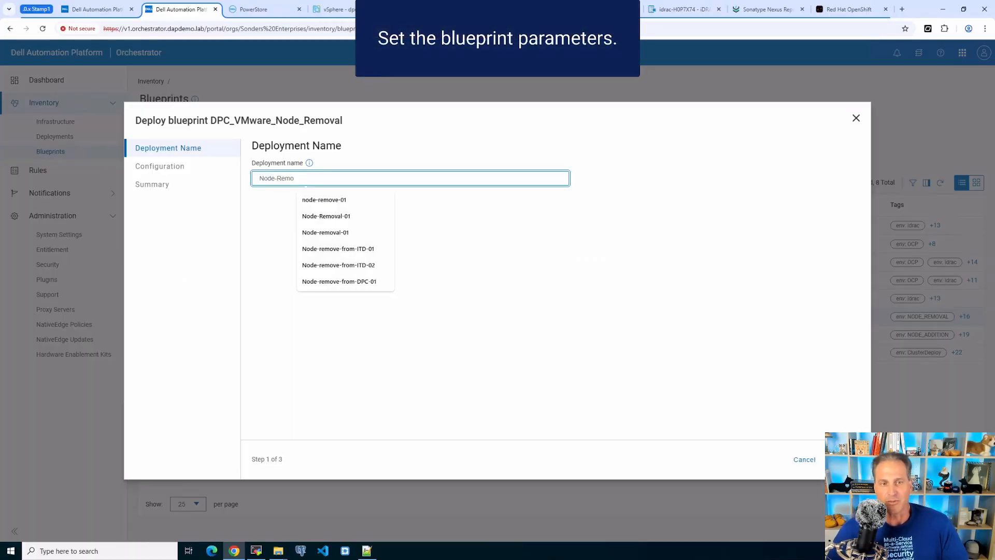
key(Down)
key(Down)
key(Return)
key(Return)
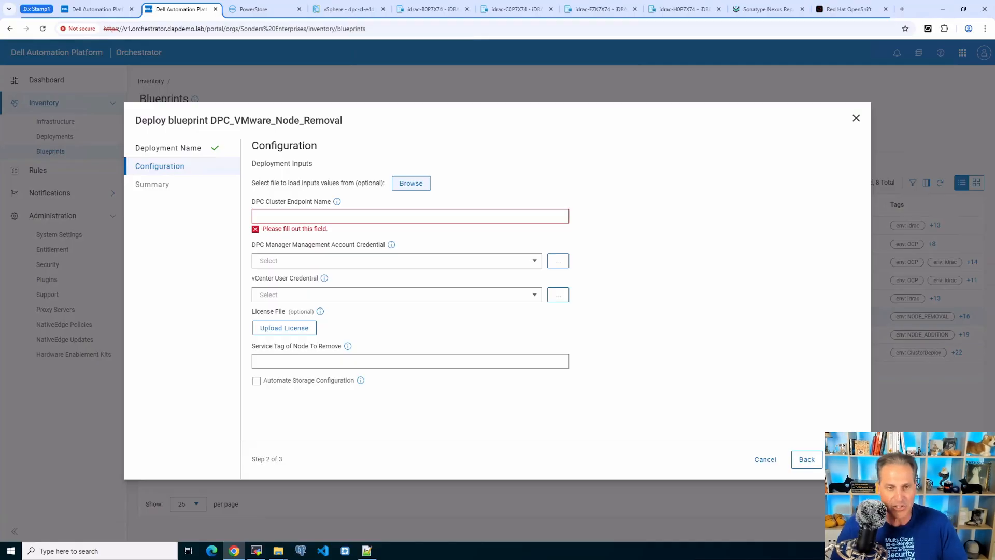
Load the node-removal inputs from the H0P7X74-Remove license XML in Licenses Signed
click(411, 183)
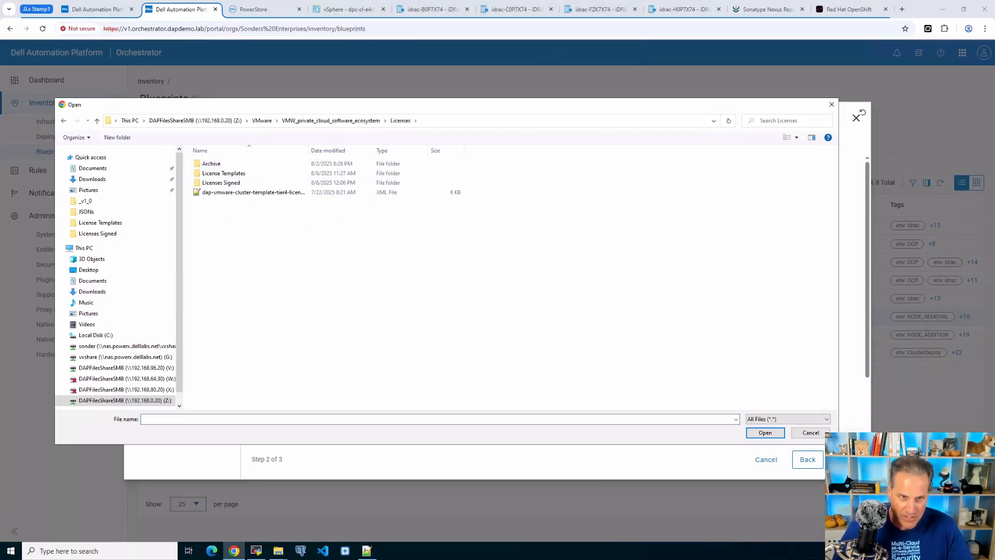
double_click(221, 182)
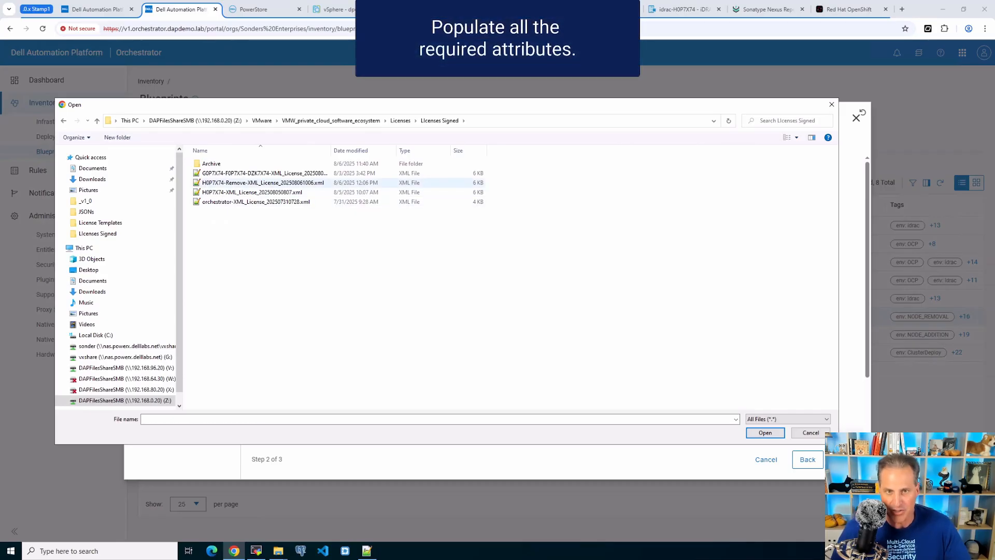
click(220, 182)
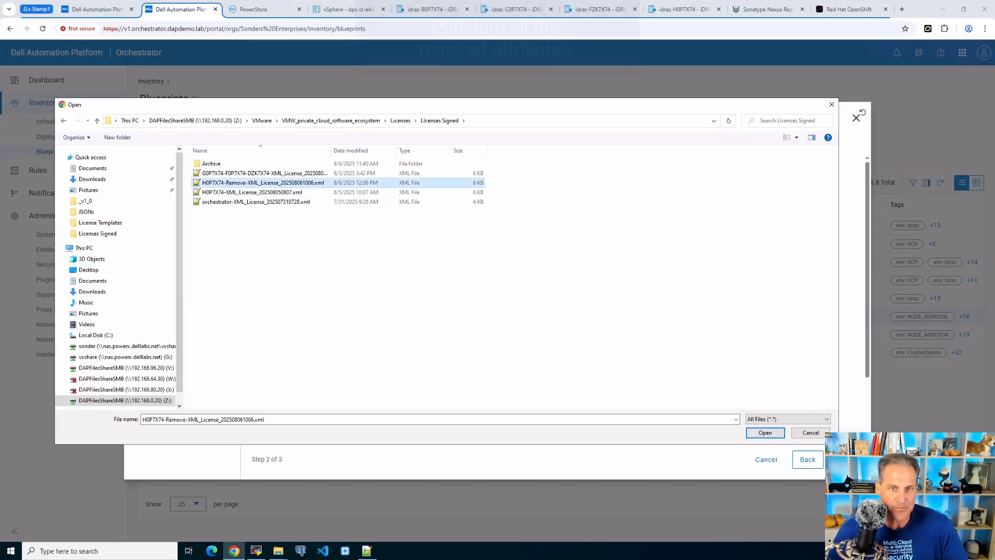
key(Return)
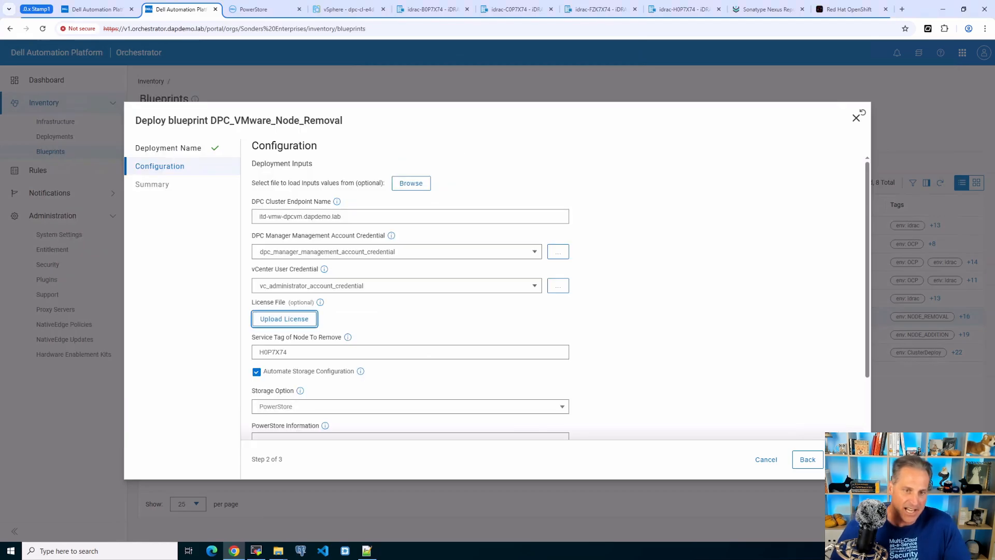
Review the summary and launch the Node-Removal-01 deployment
click(843, 459)
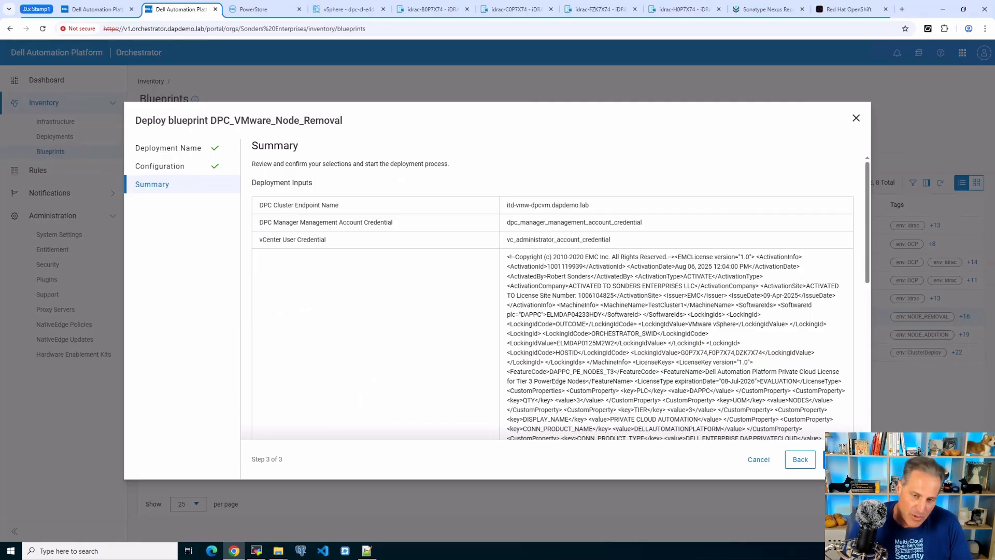
scroll(552, 295, down, 10)
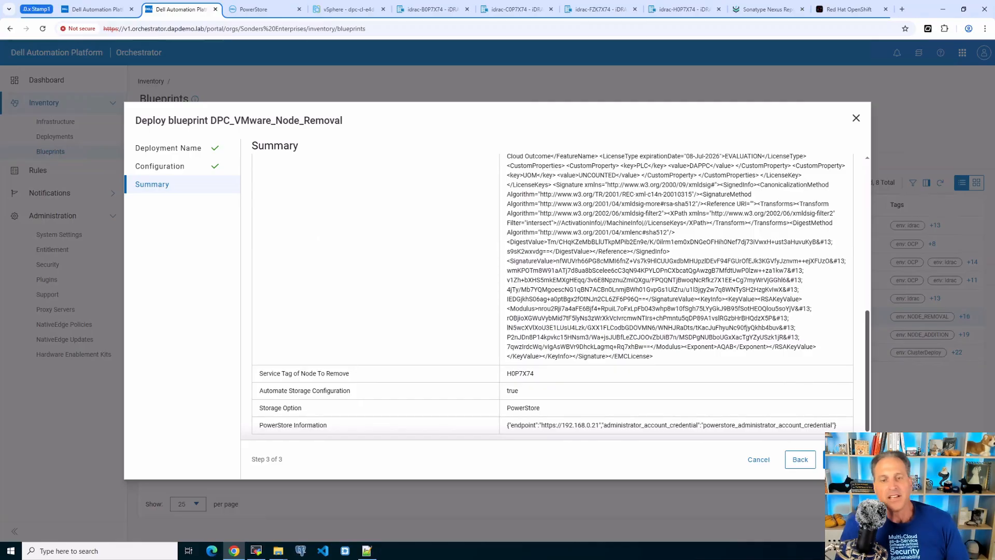
click(841, 459)
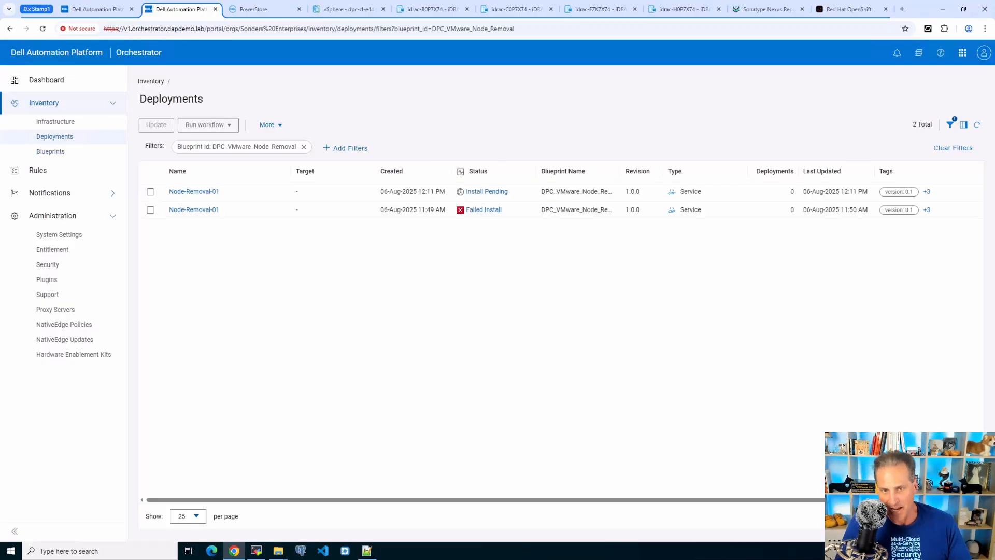
Follow Node-Removal-01's installation progress in its deployment logs
click(194, 191)
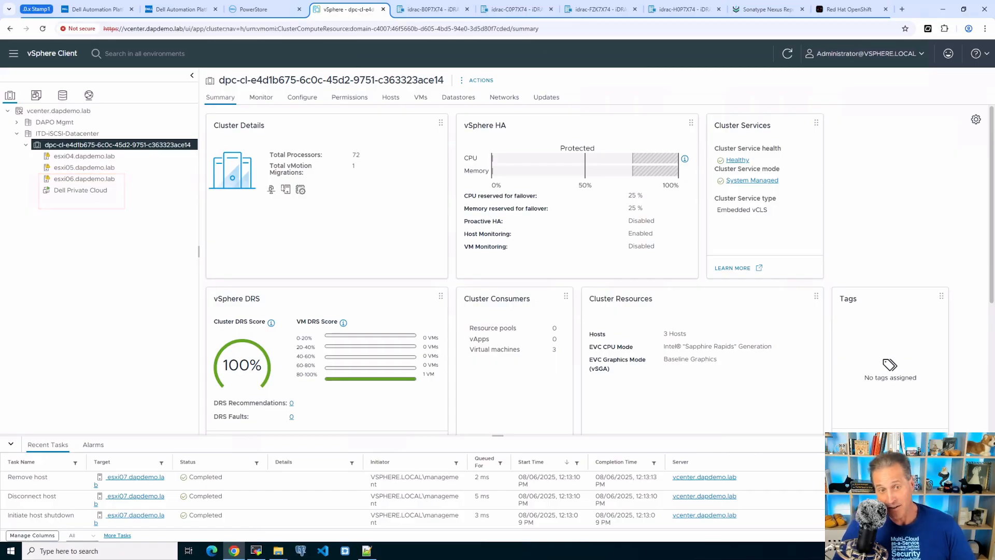
click(181, 9)
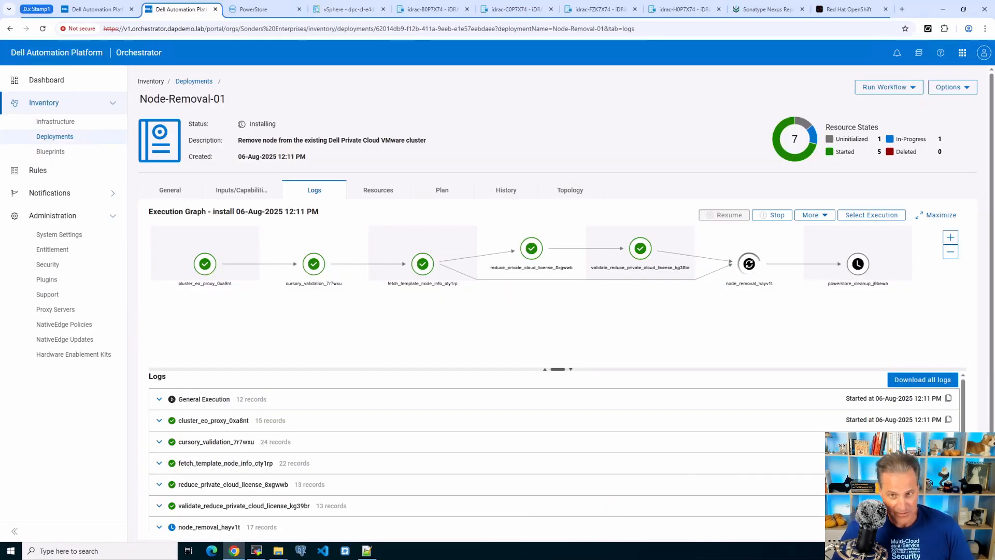
Log in to PowerStore Manager as admin with the account password
click(259, 9)
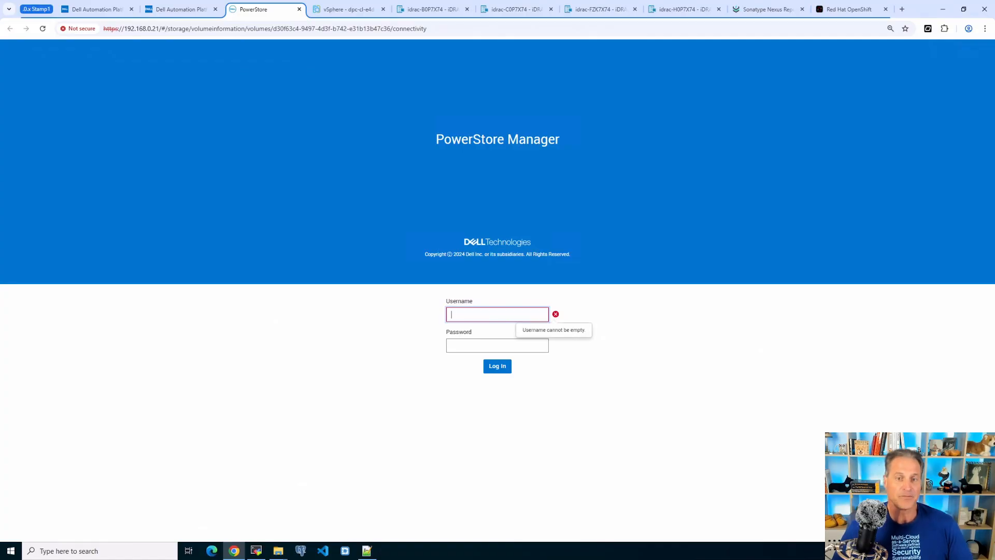
text(admin)
key(Tab)
text(•••••••)
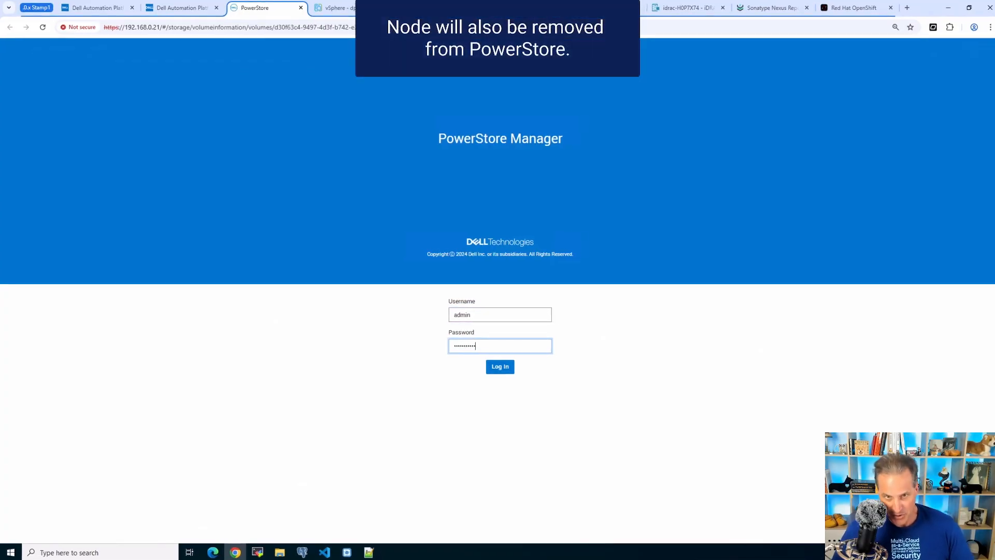
key(Return)
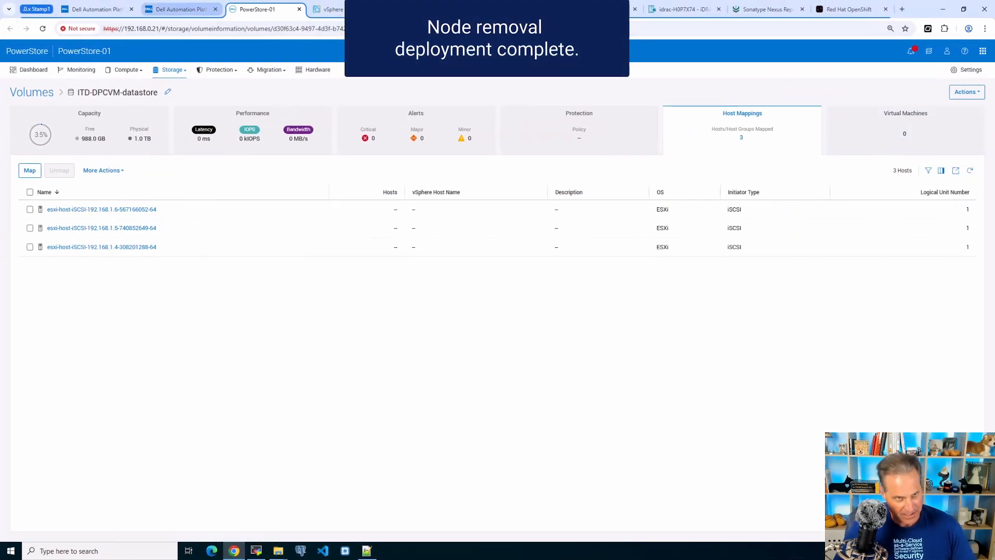
Confirm Node-Removal-01 is Deployed and H0P7X74 shows Ready for Provisioning in Assets
click(180, 9)
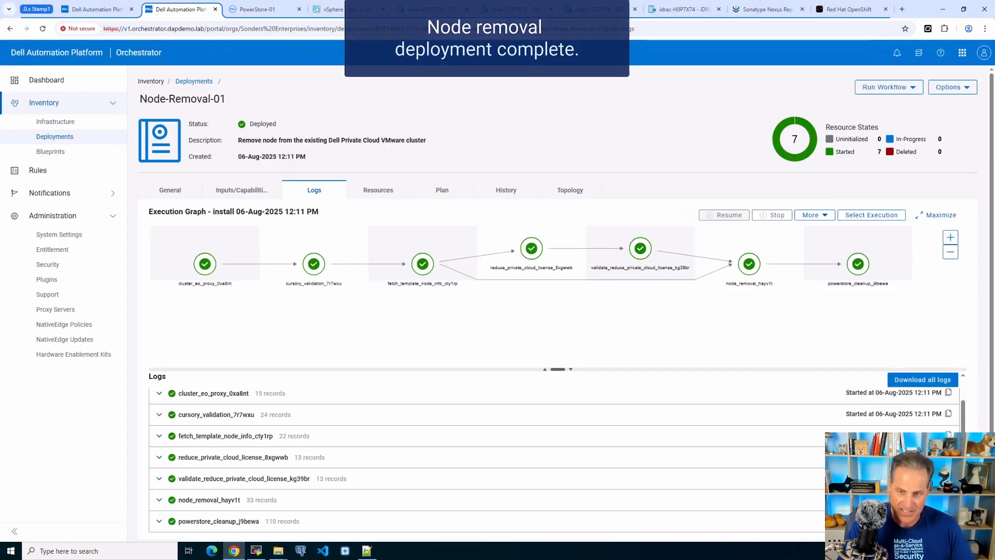
click(97, 10)
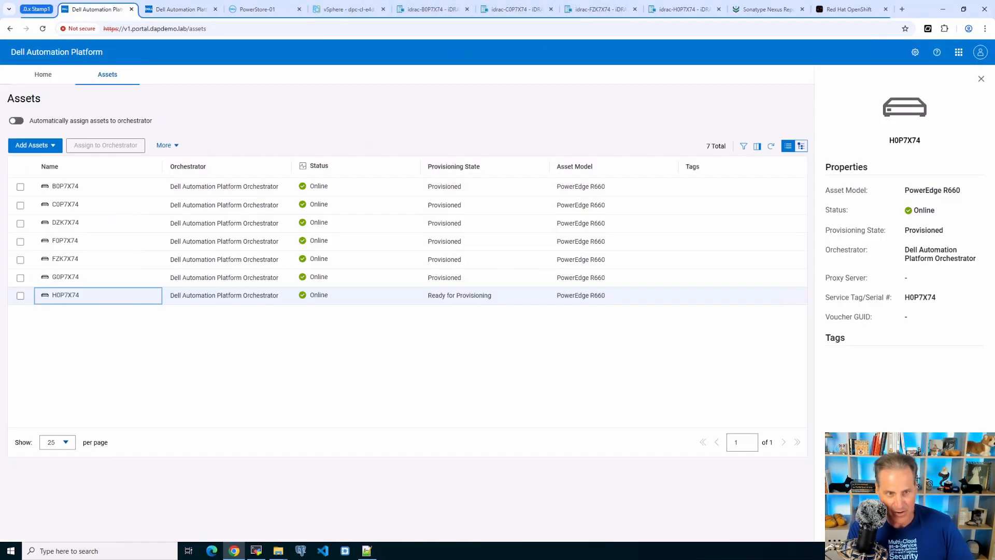